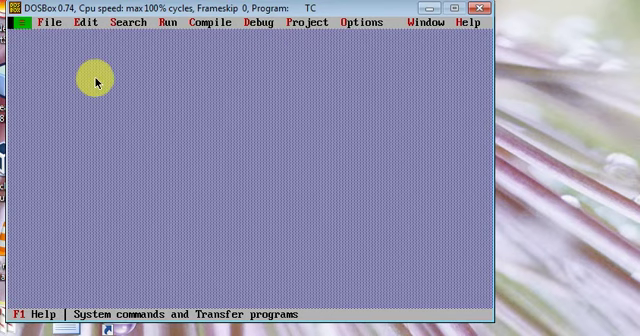
Bring up the Open a File dialog from the File menu and select GOTSTAT.CPP
left_click(20, 22)
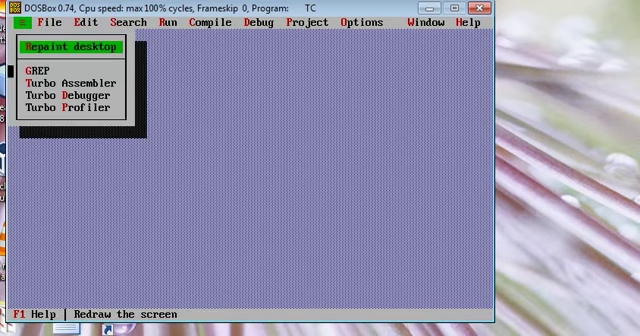
left_click(46, 22)
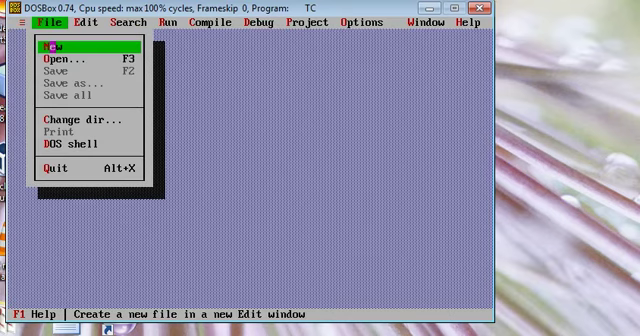
left_click(64, 58)
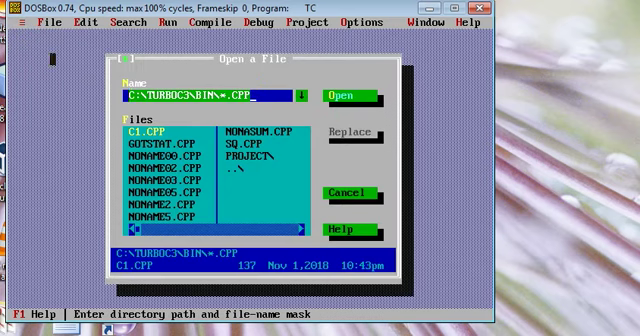
left_click(156, 144)
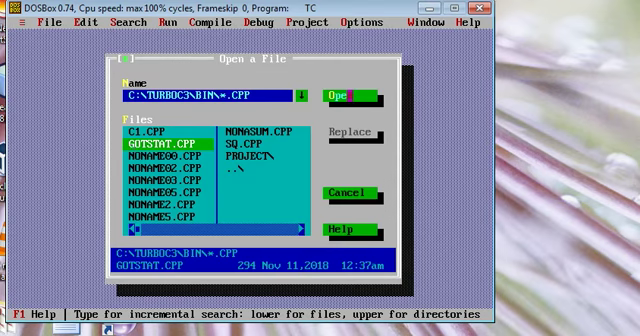
Load GOTSTAT.CPP into the editor and inspect its 'label:' and 'goto label;' lines
left_click(343, 96)
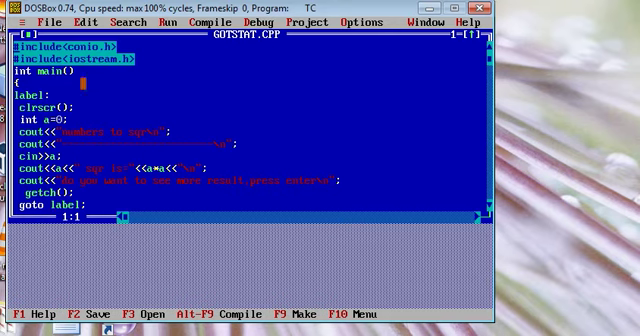
type("l")
left_click(77, 205)
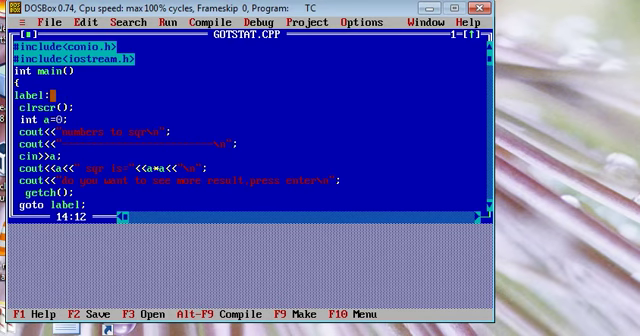
left_click(52, 95)
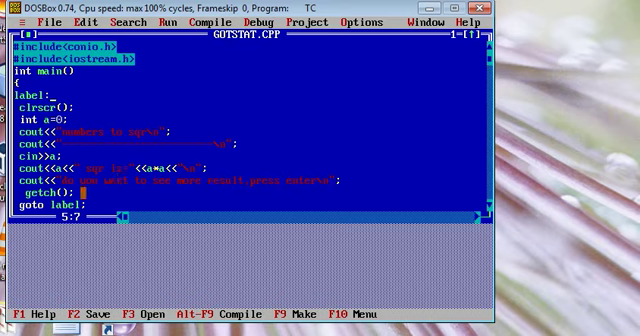
type(";")
left_click(82, 204)
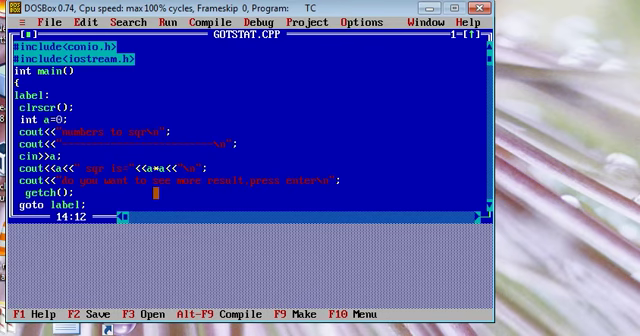
key("Up")
key("Up")
key("Up")
key("Up")
key("Up")
key("Up")
key("Up")
key("Up")
key("Up")
key("Up")
key("Up")
key("Up")
key("Up")
key("Down")
key("Down")
key("Down")
key("Down")
key("Up")
key("Up")
key("Up")
key("Up")
key("Down")
key("Up")
key("Down")
key("Up")
key("Down")
key("Down")
key("Down")
key("Down")
key("Down")
key("Down")
key("Down")
Review source lines 8 through 11, stepping along toward a*a
key("Left")
key("Left")
key("Left")
key("Down")
key("Down")
key("Down")
key("Left")
key("Left")
key("Right")
key("Right")
key("Right")
key("Right")
key("Right")
key("Right")
key("Right")
key("Right")
key("Right")
key("Right")
key("Right")
key("Right")
key("Right")
key("Right")
key("Right")
key("Right")
key("Right")
key("Right")
key("Right")
key("Right")
key("Right")
key("Right")
key("Right")
Continue reviewing lines 12 to 14 and the clrscr line without editing
key("Down")
key("Right")
key("Right")
key("Right")
key("Right")
key("Right")
key("Right")
key("Right")
key("Down")
key("Down")
key("Up")
key("Up")
key("Up")
key("Up")
key("Up")
key("Up")
key("Up")
key("Up")
key("Up")
key("Down")
key("Left")
key("Left")
key("Left")
key("Left")
key("Left")
key("Left")
key("Left")
key("Left")
key("Left")
key("Left")
key("Left")
key("Left")
key("Left")
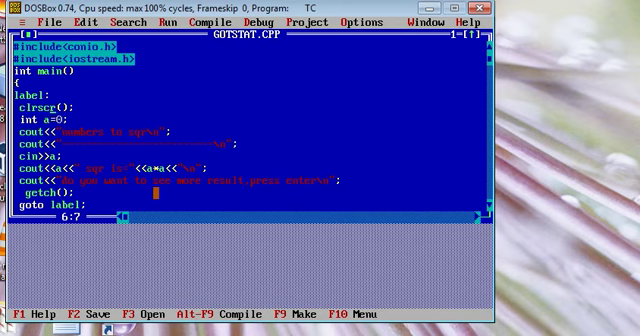
Compile with Alt+F9, note the line 15 unreachable-code warning, and return to the source
key("alt+F9")
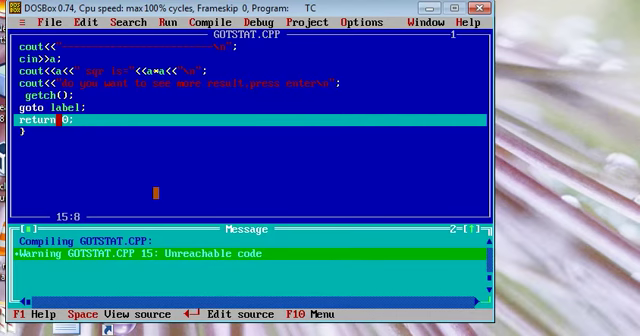
key("Up")
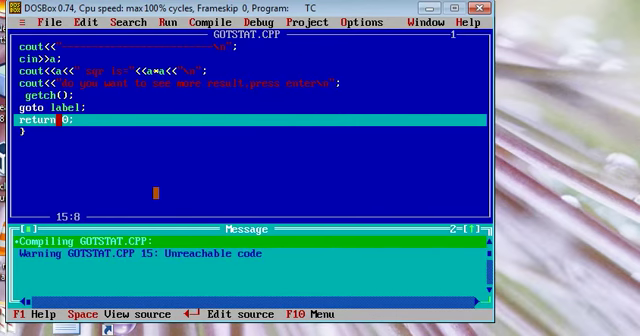
key("Return")
key("Up")
key("Up")
key("Up")
key("Up")
key("Up")
key("Up")
key("Up")
key("Up")
key("Up")
key("Up")
key("Up")
key("Up")
key("Up")
key("Up")
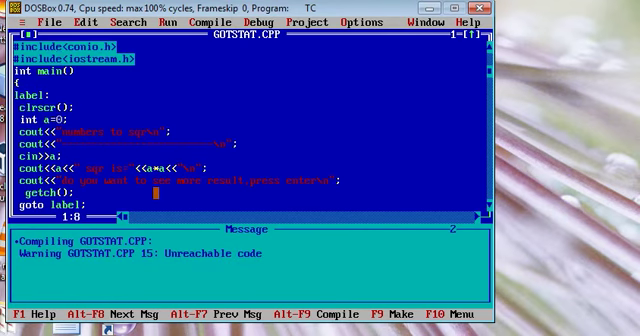
key("Down")
key("Down")
key("Up")
key("Up")
key("Down")
key("Down")
key("Down")
key("Down")
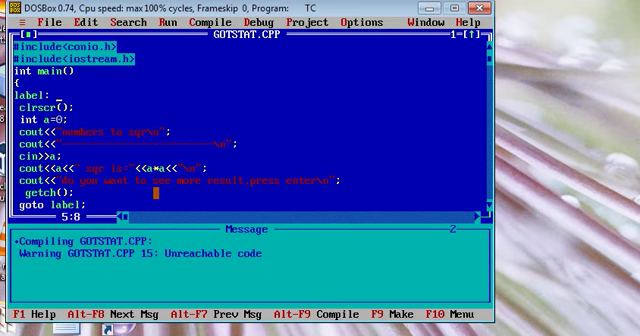
key("Down")
key("Down")
key("Down")
key("Down")
key("Down")
key("Down")
key("Right")
key("Right")
key("Right")
key("Right")
key("Right")
key("Right")
key("Right")
key("Right")
key("Right")
key("Down")
key("Down")
key("Down")
key("Down")
key("Down")
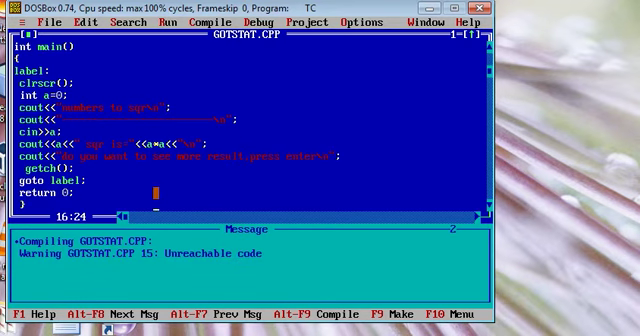
key("Up")
key("Down")
key("Up")
key("Up")
key("Up")
key("Up")
key("Up")
key("Up")
key("Up")
key("Up")
key("Up")
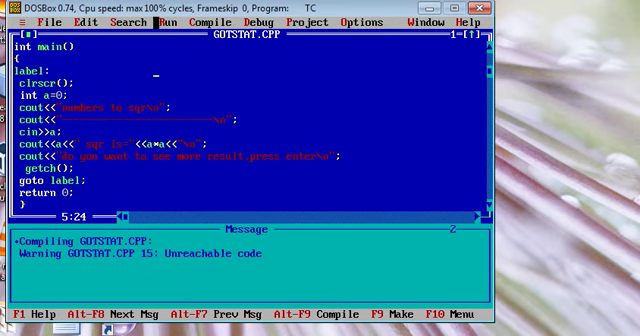
Run the program and square 9, 8 and 3, continuing after each result
left_click(166, 22)
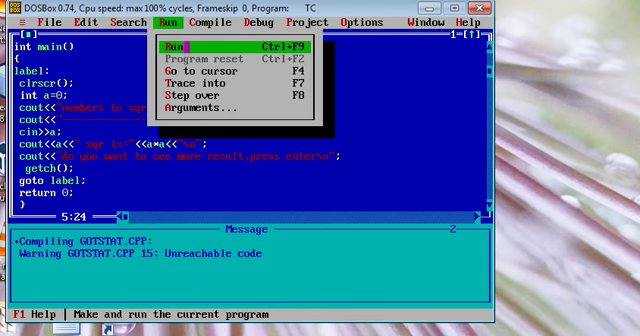
left_click(186, 47)
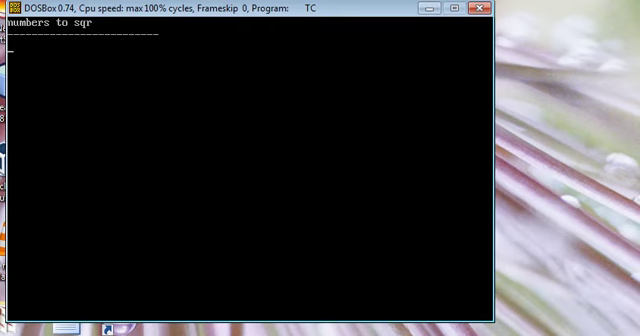
type("9")
key("Return")
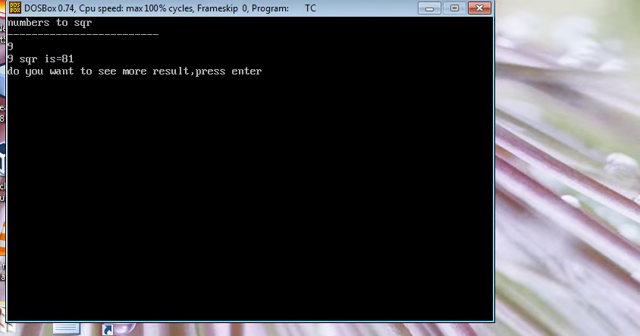
key("Return")
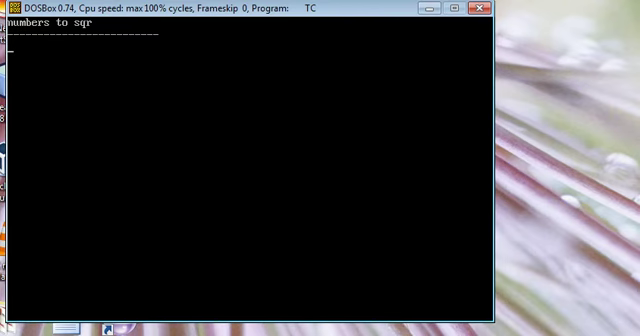
type("8")
key("Return")
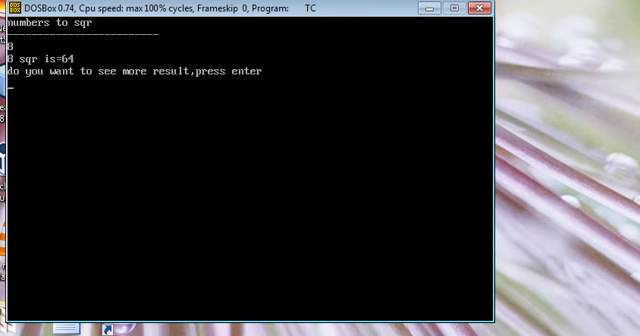
key("Return")
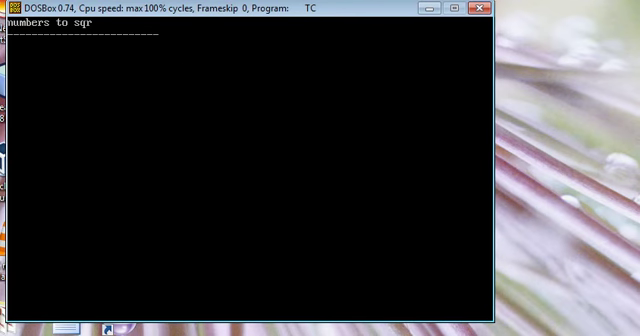
type("3")
key("Return")
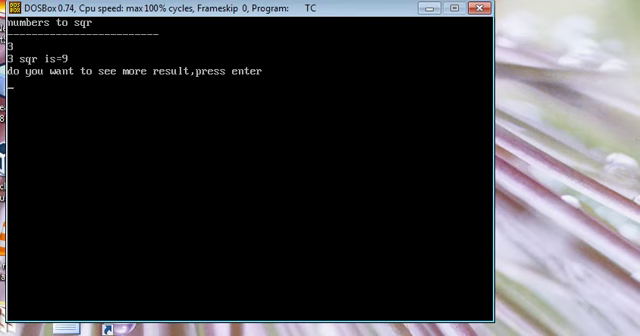